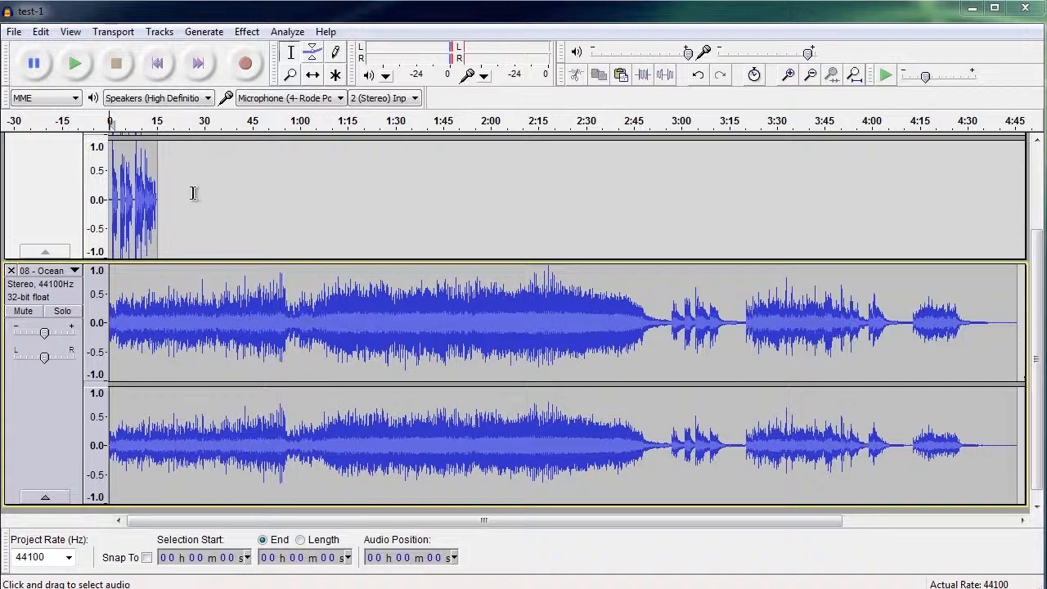
- Delete the Ocean music track's audio from about 24 seconds to its end
left_click_drag(186, 295, 1037, 364)
key("Delete")
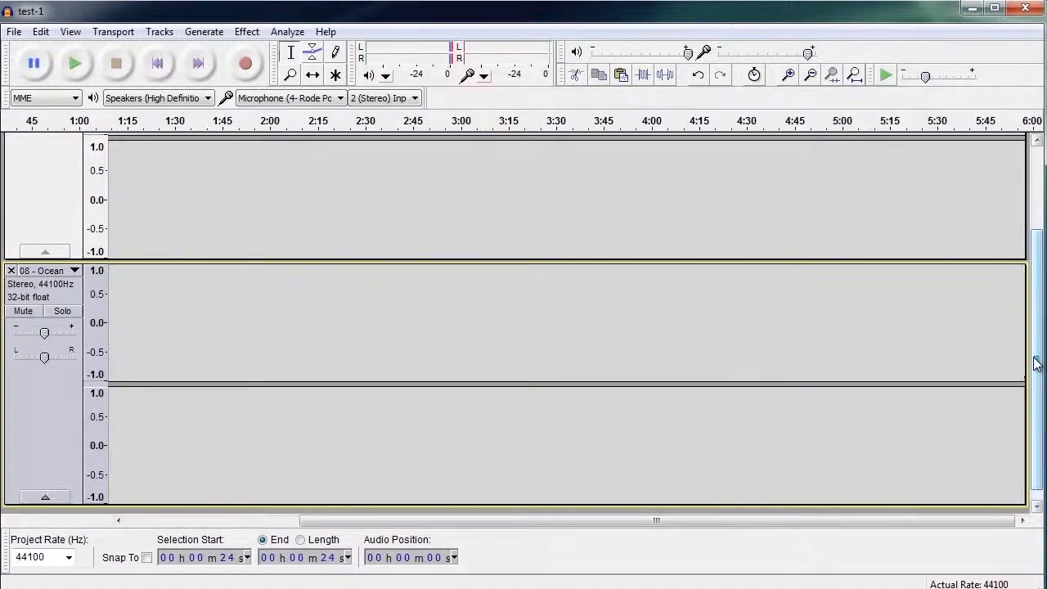
left_click_drag(543, 523, 282, 527)
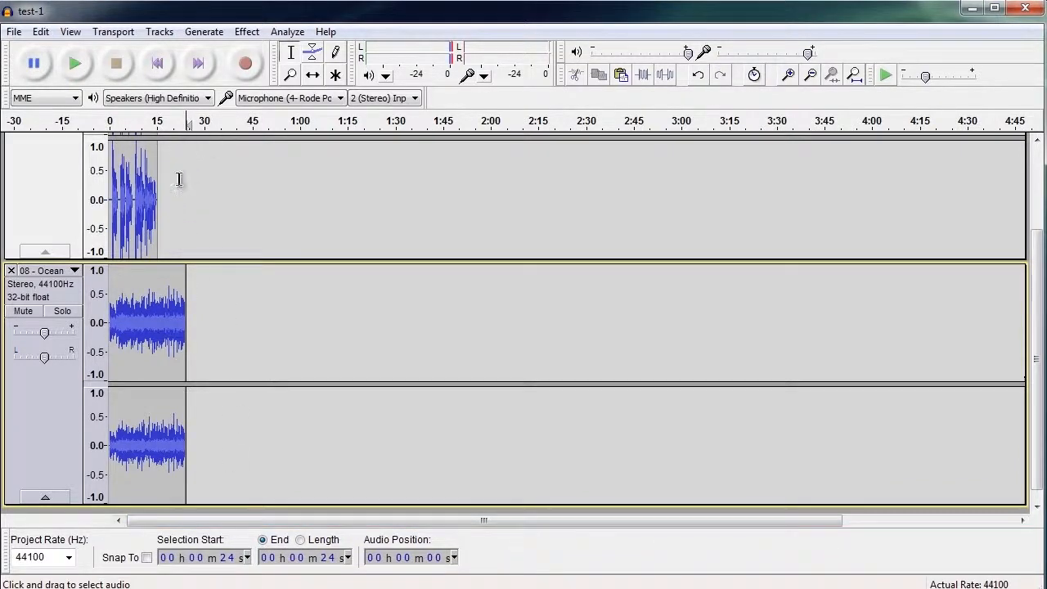
- Trim the end of the Ocean music track by deleting everything after about 19 seconds
left_click(292, 75)
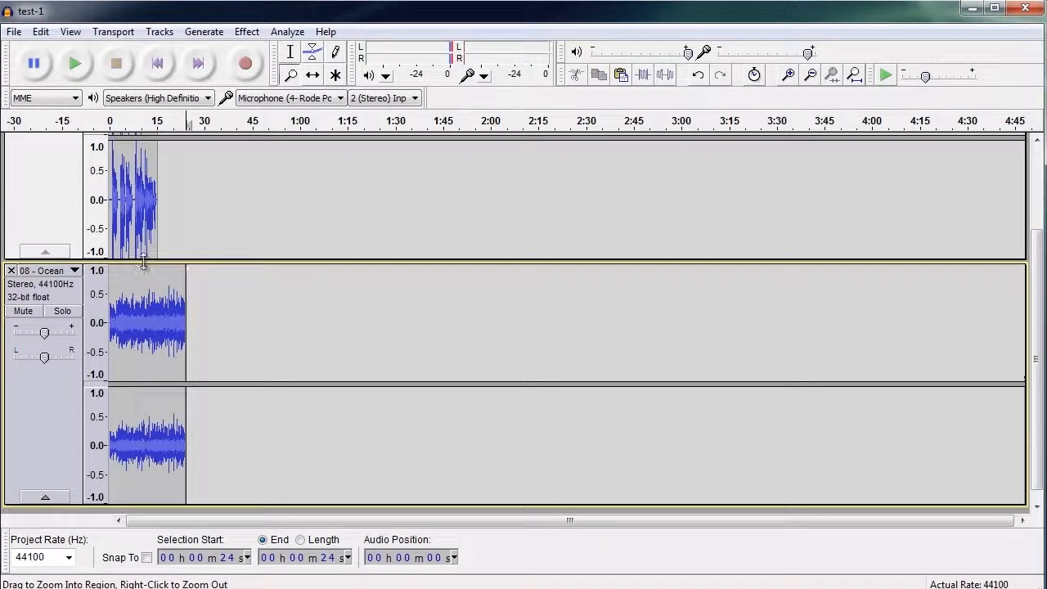
scroll(136, 227, "up", 1)
left_click(161, 236)
left_click(159, 237)
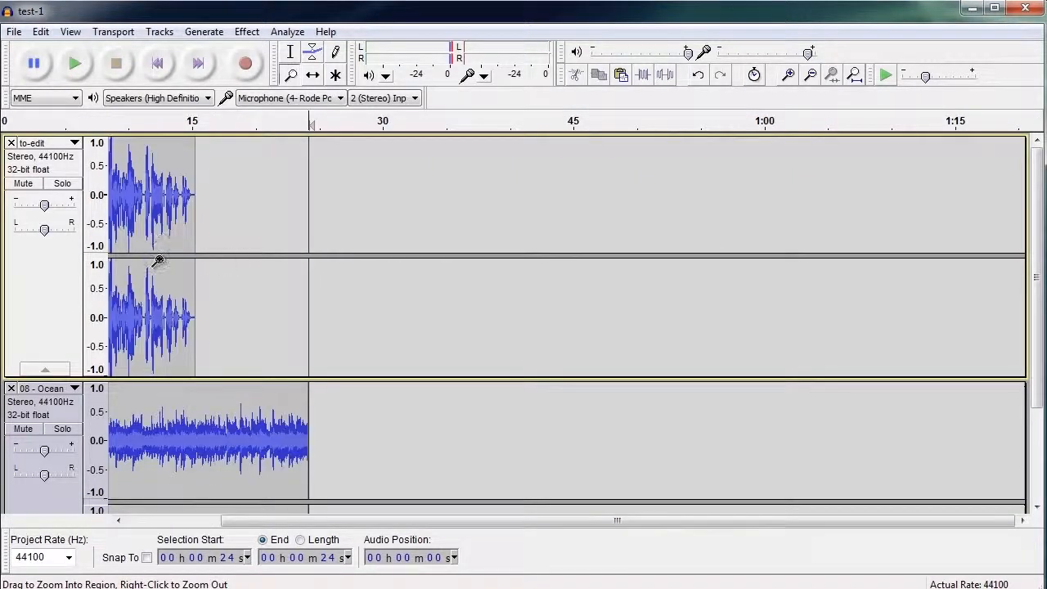
left_click(158, 260)
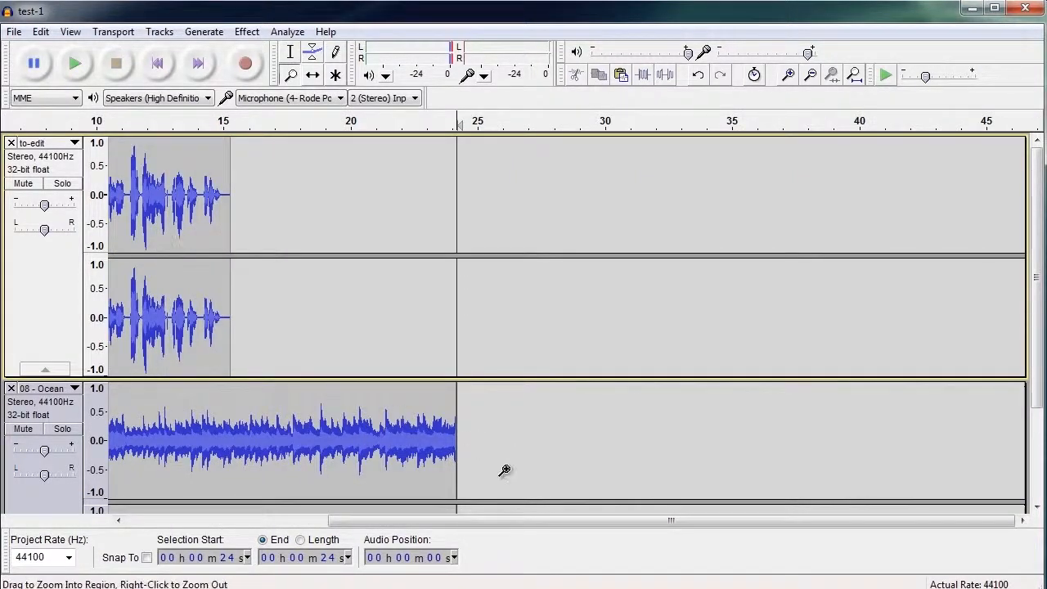
left_click_drag(497, 525, 149, 522)
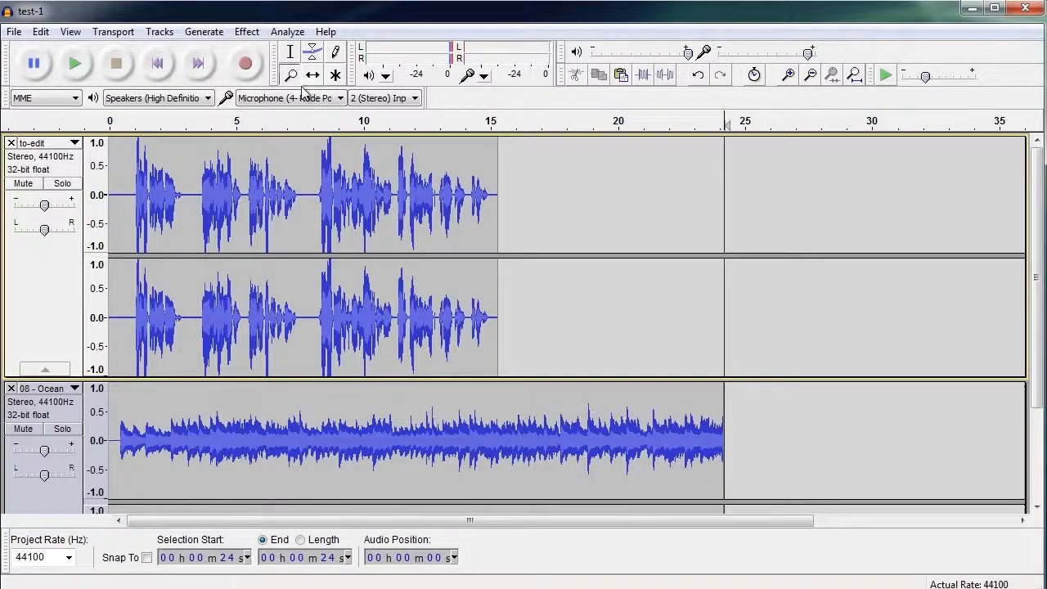
left_click(290, 51)
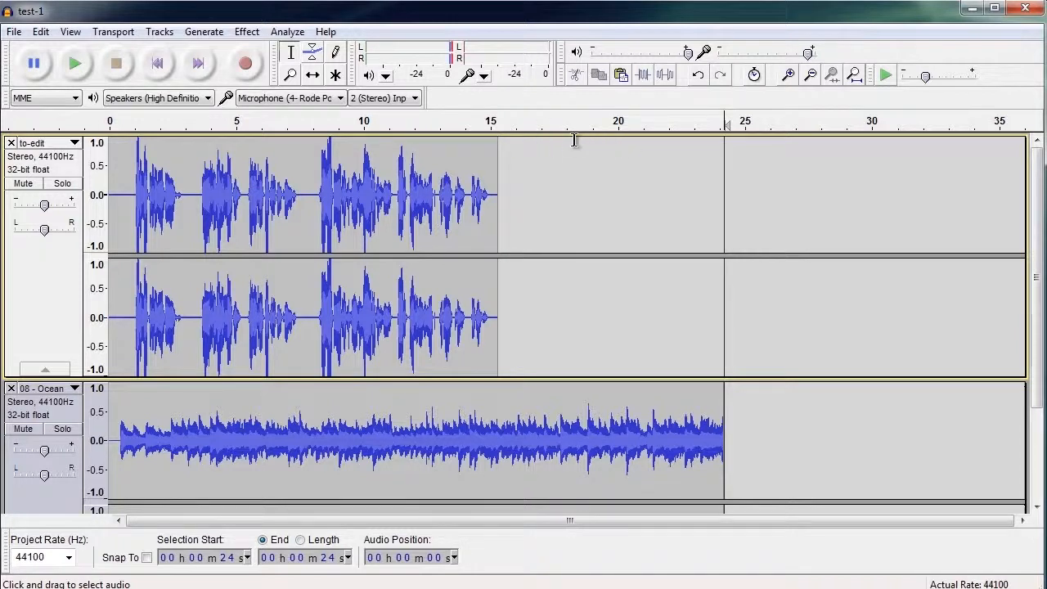
left_click_drag(570, 145, 744, 316)
left_click(599, 389)
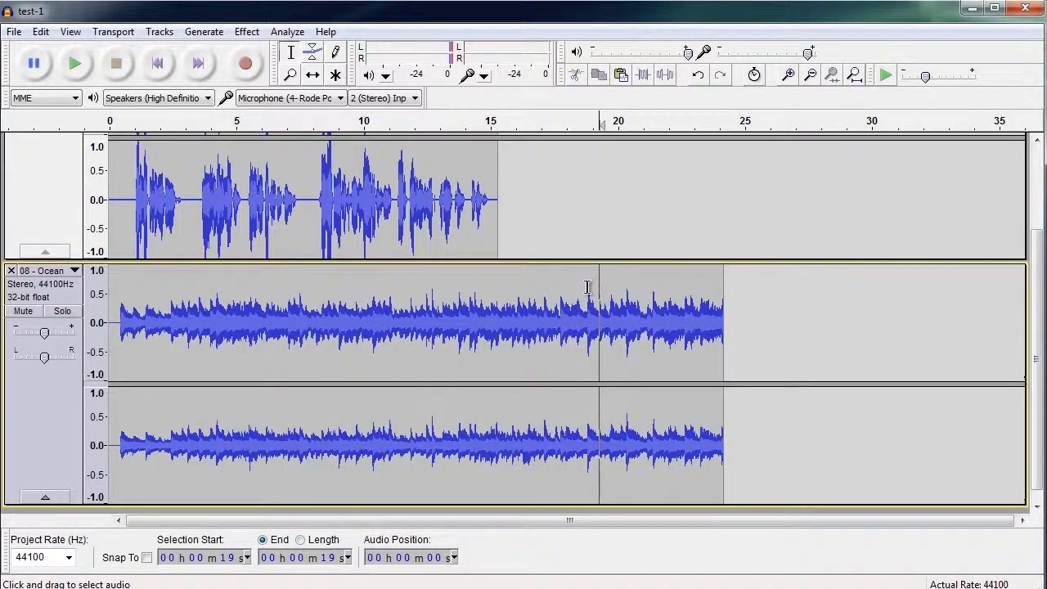
left_click_drag(587, 287, 782, 323)
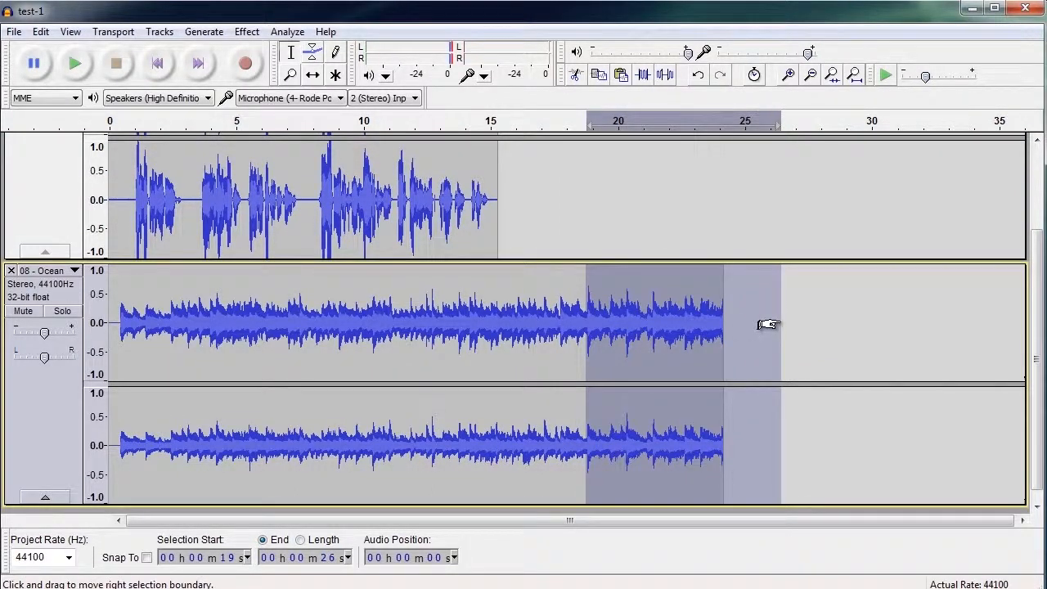
key("Delete")
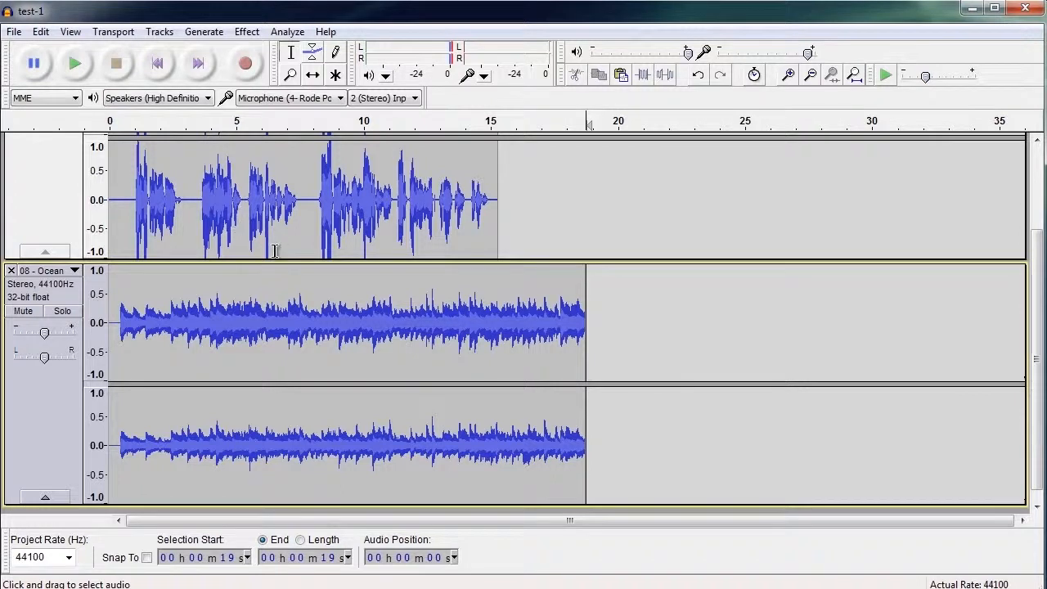
- Play the voice and music tracks together from the beginning to check their balance, and stop playback
left_click(161, 63)
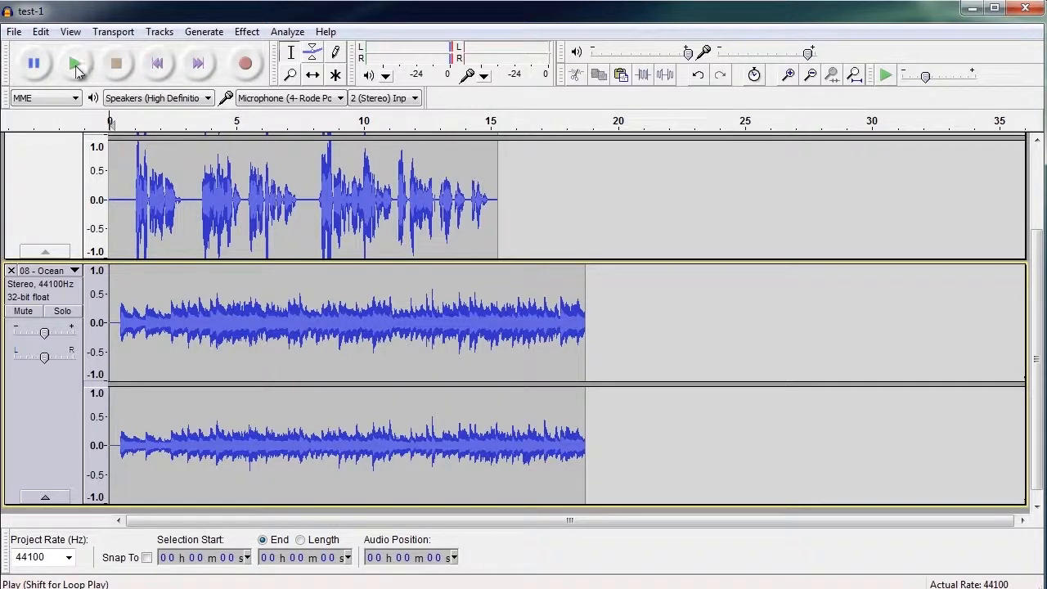
left_click(75, 66)
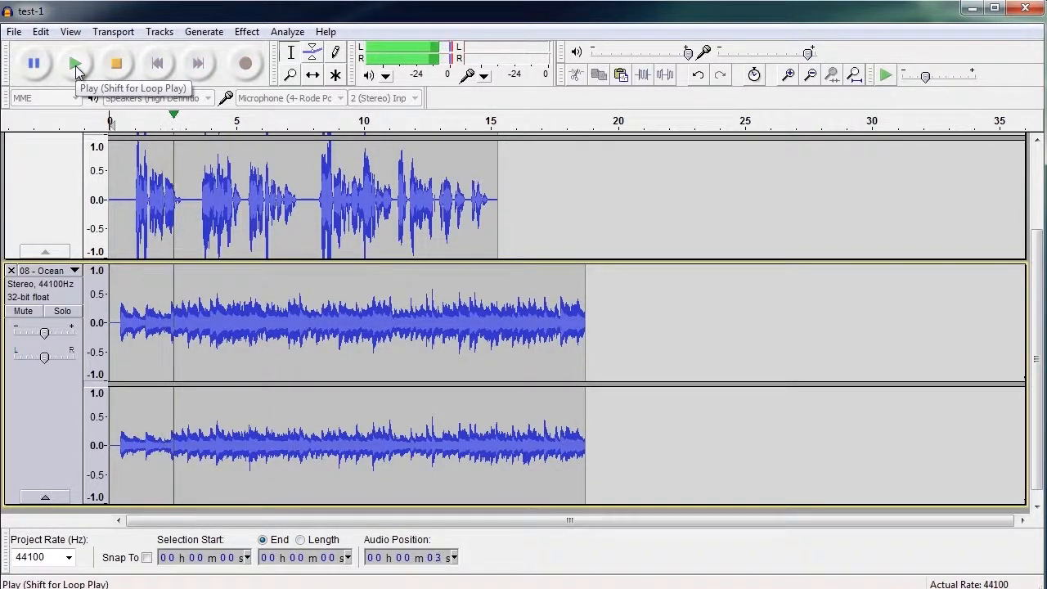
left_click(119, 64)
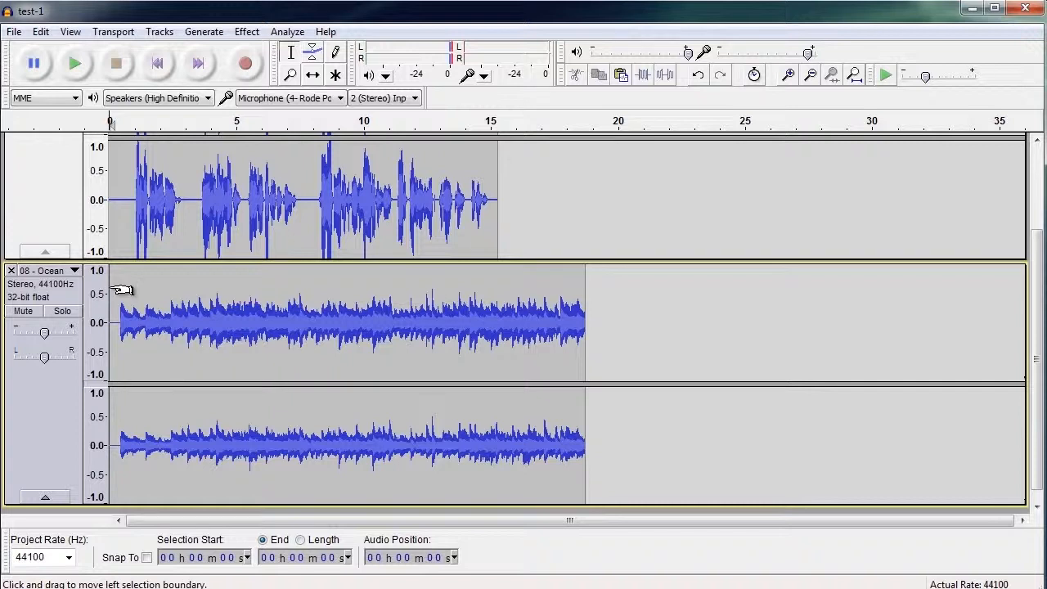
- Lower the volume of the whole Ocean music clip with the Amplify effect set to -10.0 dB
left_click_drag(115, 285, 601, 327)
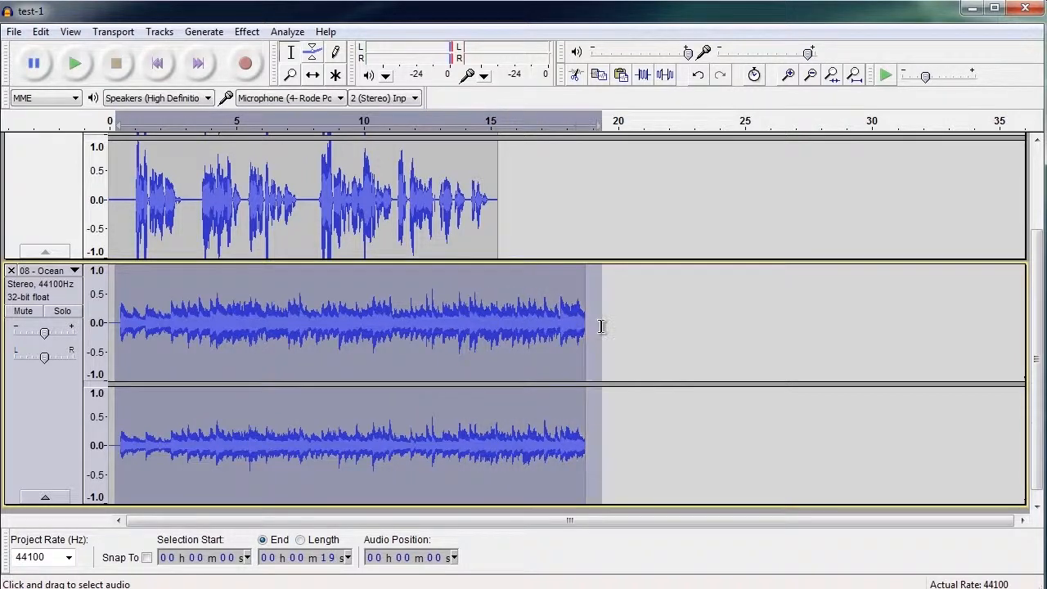
left_click(246, 36)
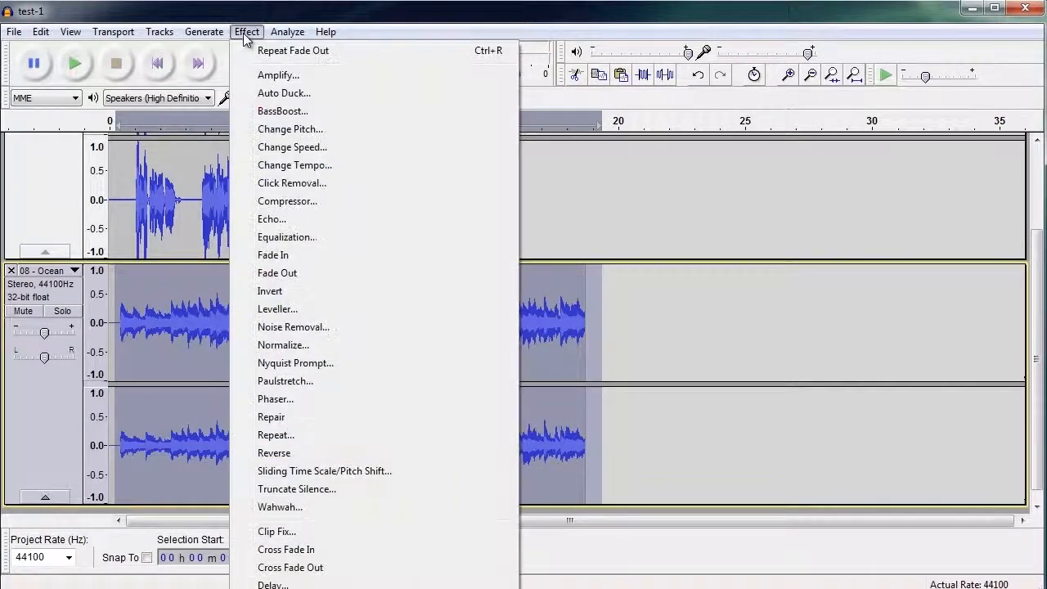
left_click(269, 76)
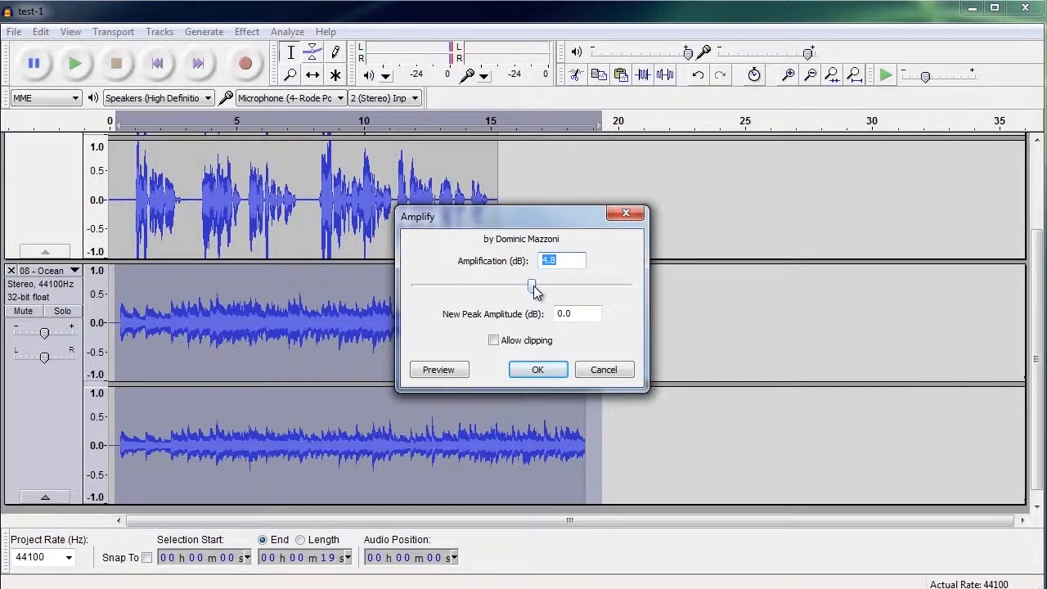
left_click_drag(534, 288, 501, 293)
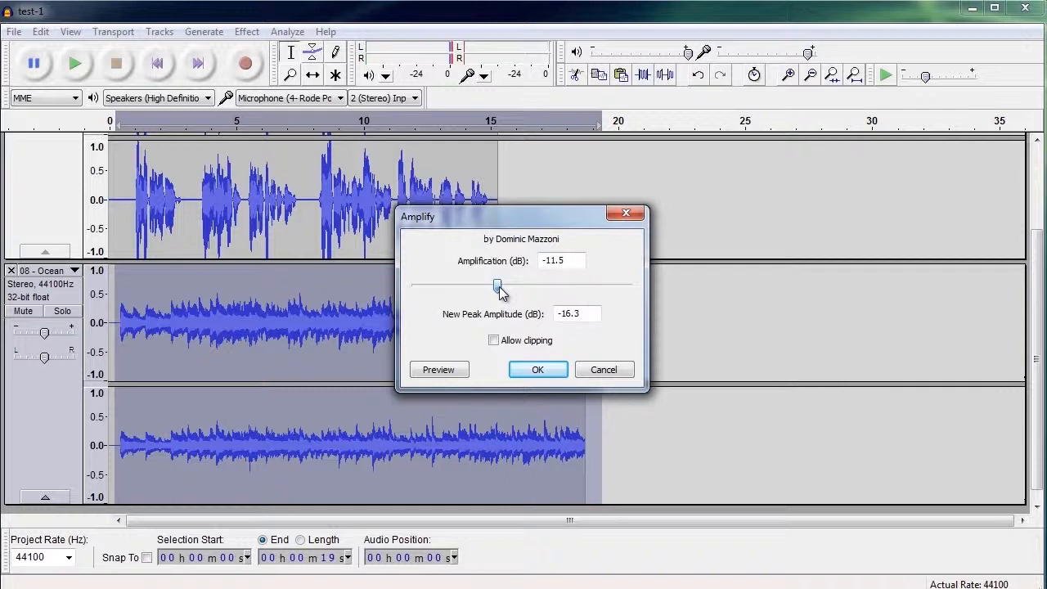
left_click_drag(501, 293, 504, 293)
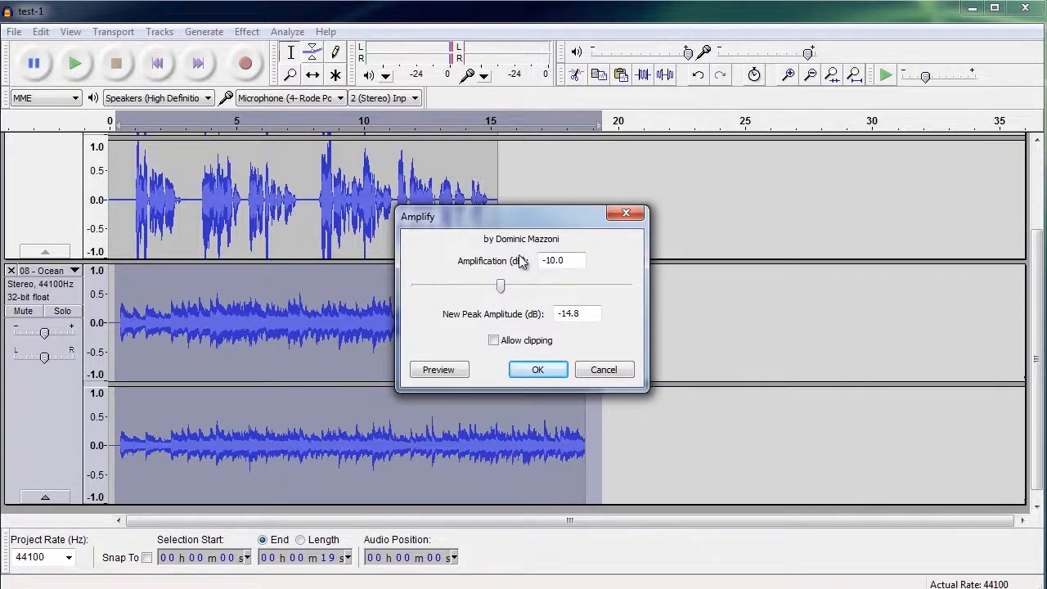
left_click(538, 370)
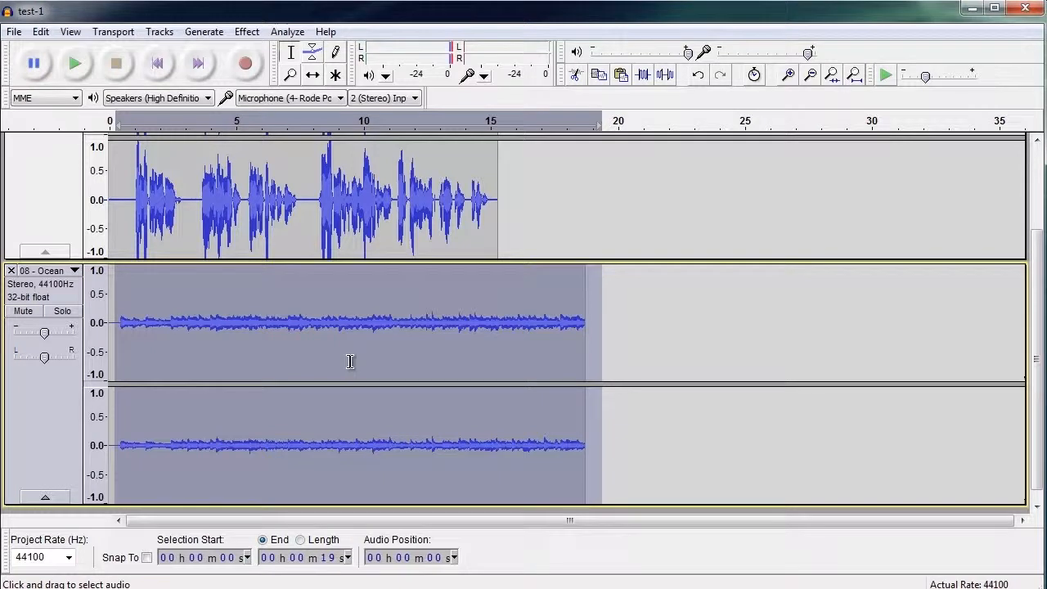
- Replay the mix from the start to check the quieter background music under the voice, and stop playback
left_click(161, 65)
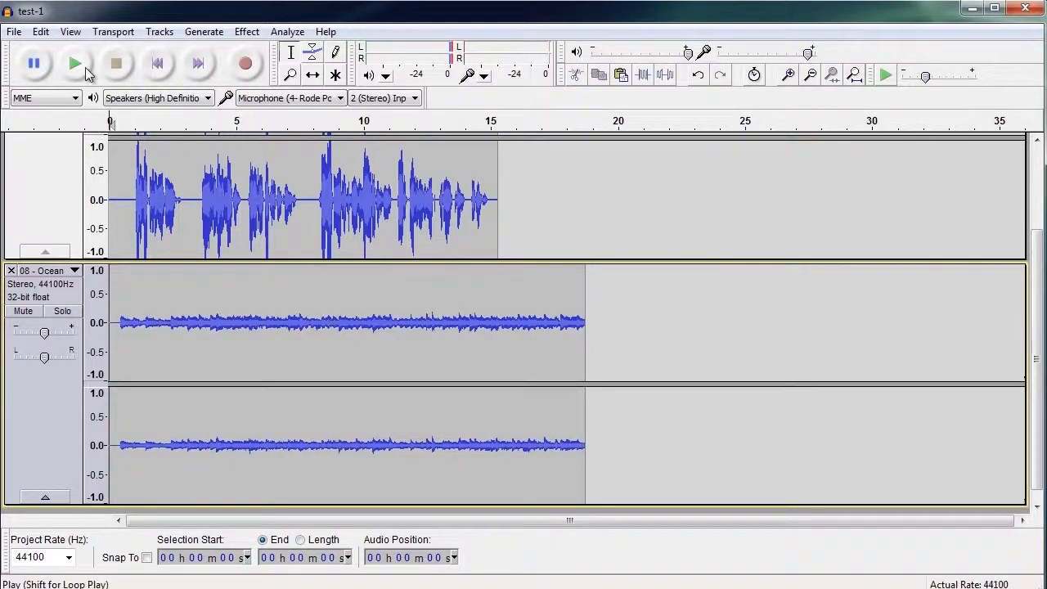
left_click(77, 63)
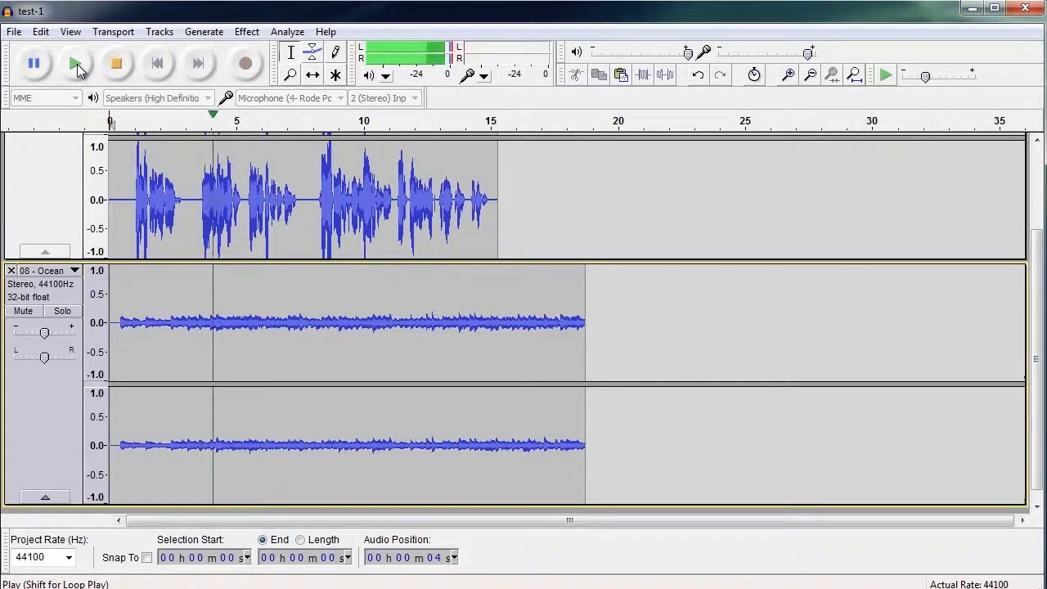
left_click(115, 70)
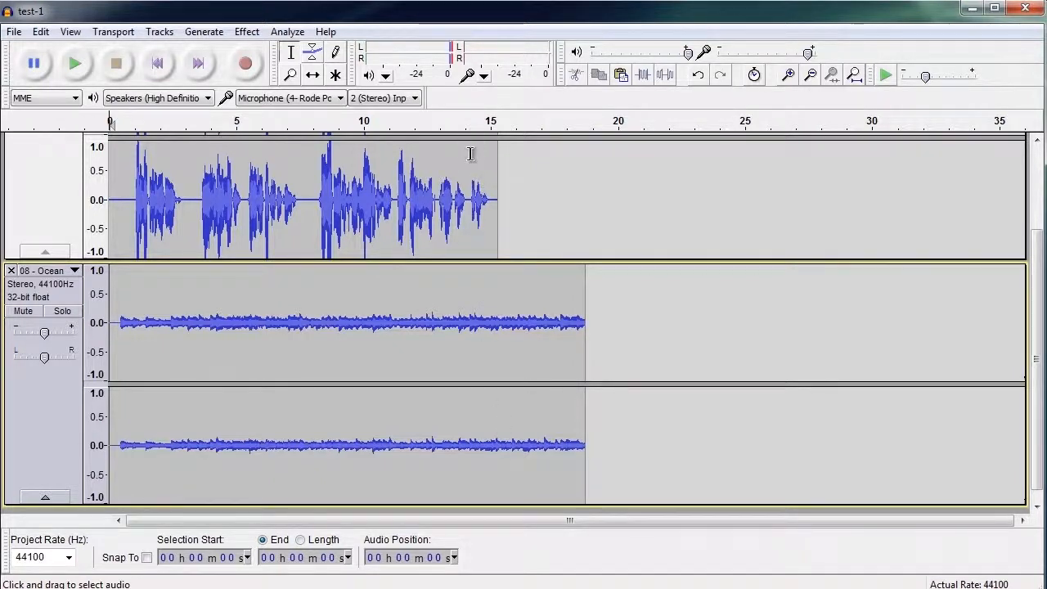
- Apply a Fade Out to the end of the Ocean music track, from about 15 to 19 seconds
left_click(290, 51)
left_click_drag(489, 293, 592, 319)
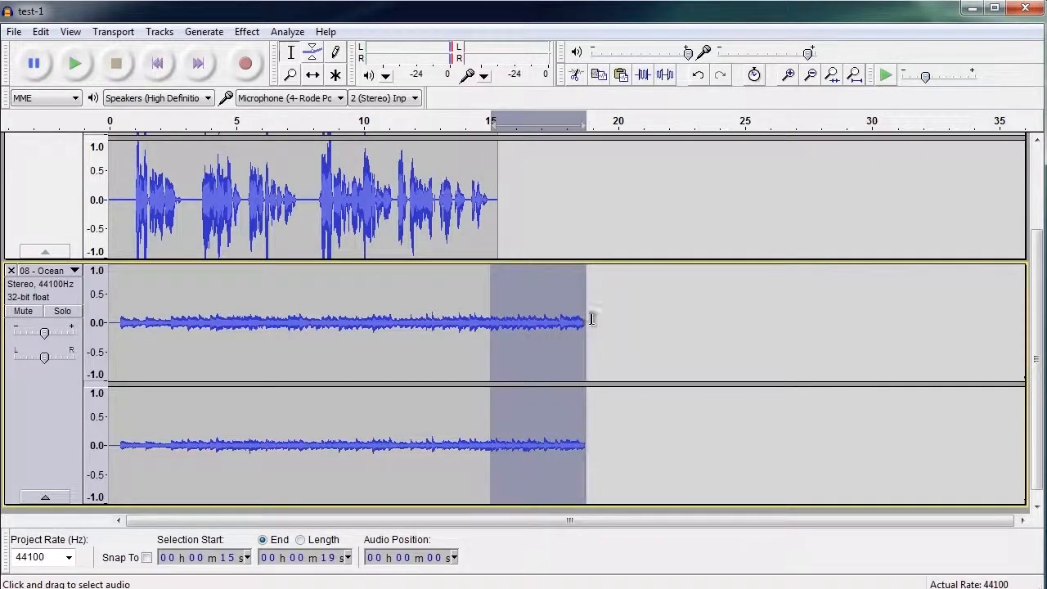
left_click(247, 33)
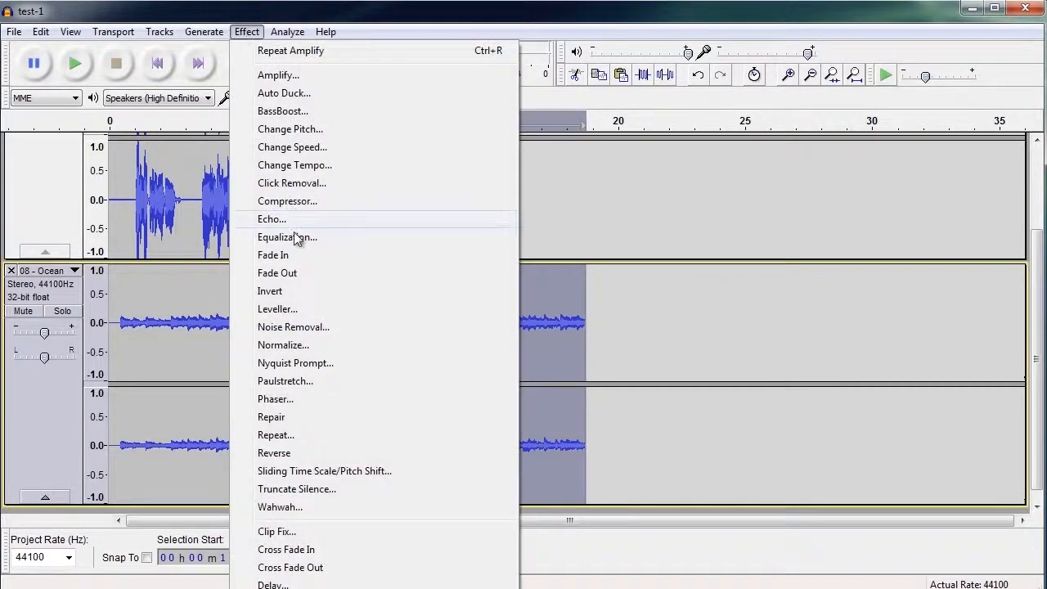
left_click(292, 272)
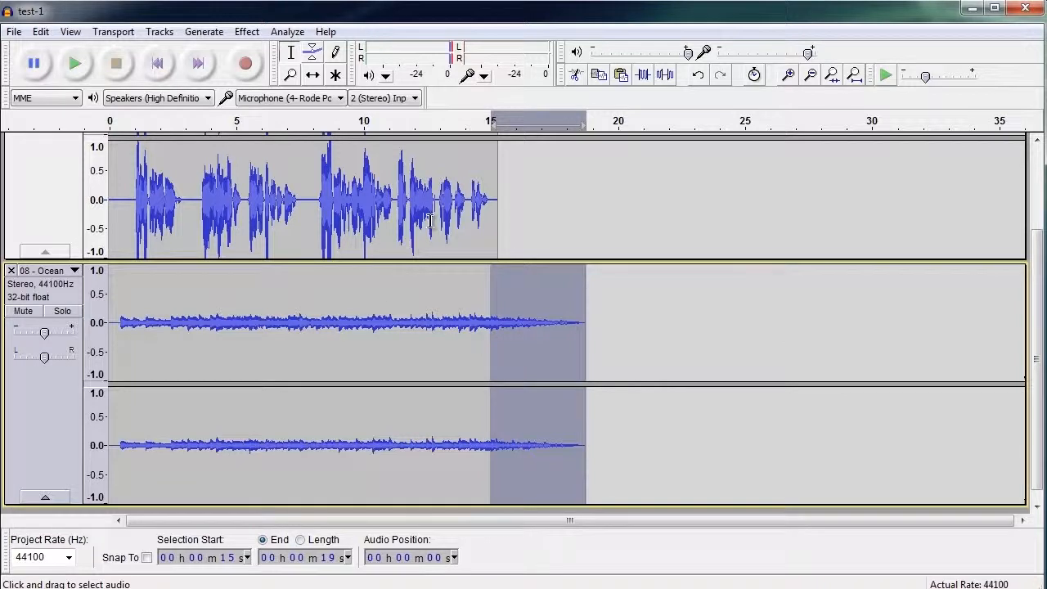
- Play the mix from about 12 seconds to listen to the ending of the voice and music
left_click(404, 214)
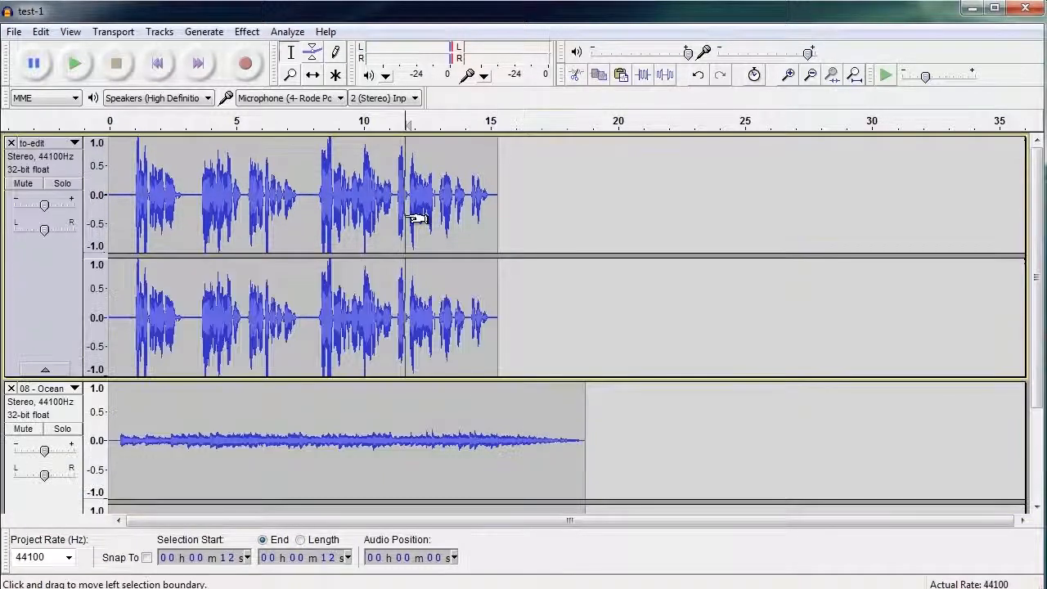
left_click(75, 67)
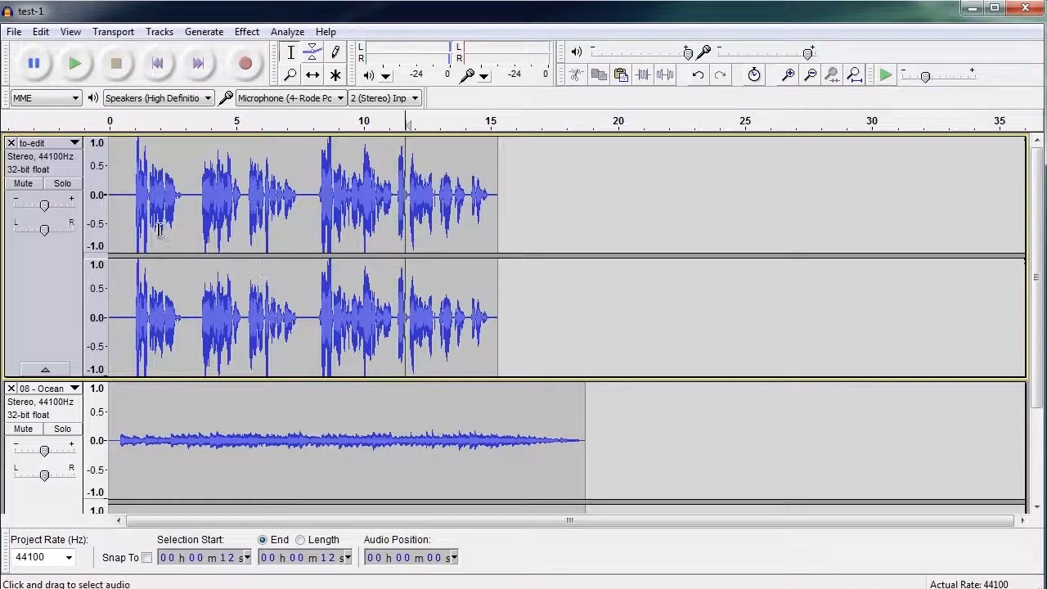
left_click(13, 33)
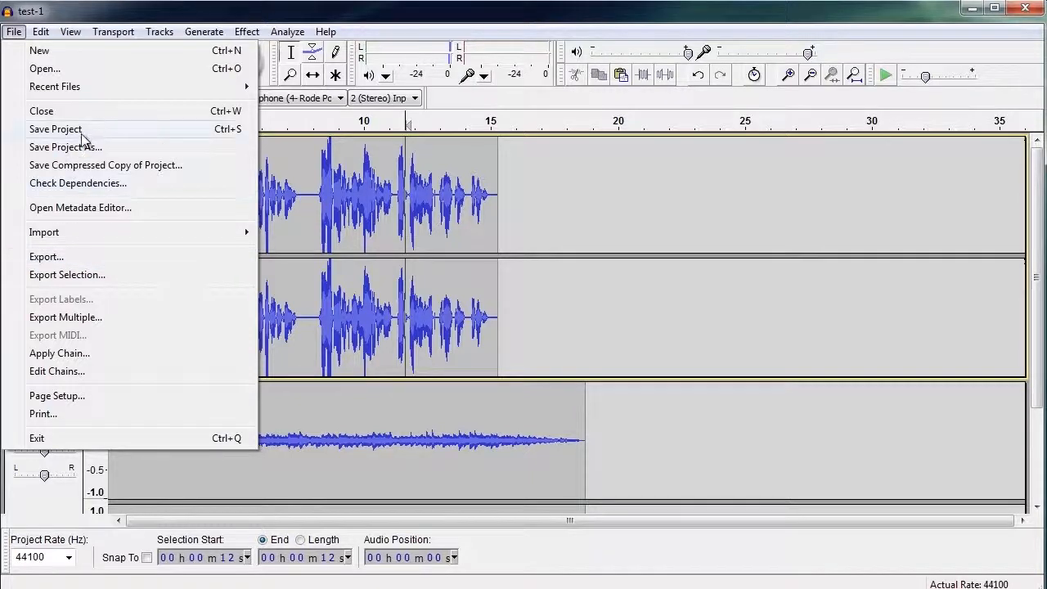
left_click(530, 13)
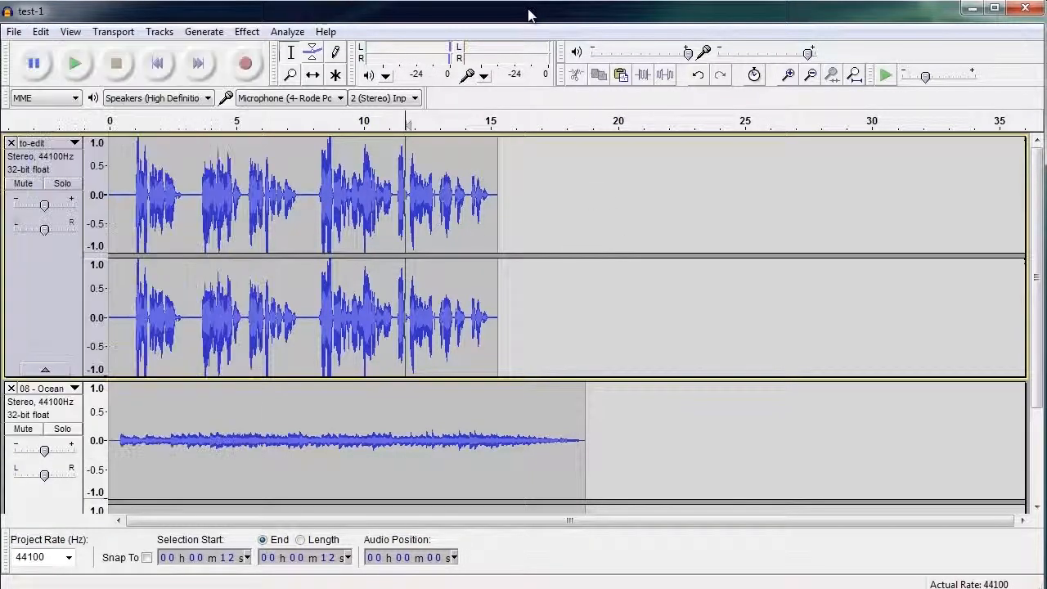